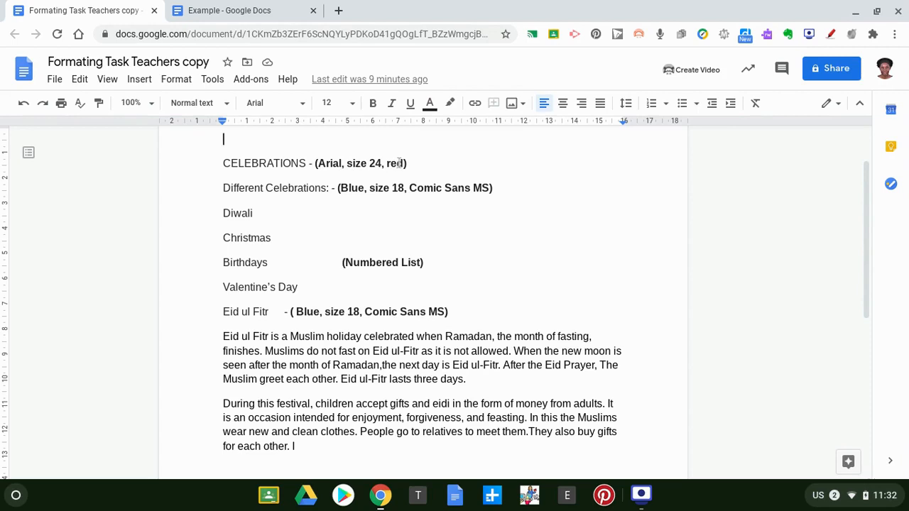
Look over the formatted example document for reference, then return to the task copy.
{"action": "left_click", "coordinate": [268, 13]}
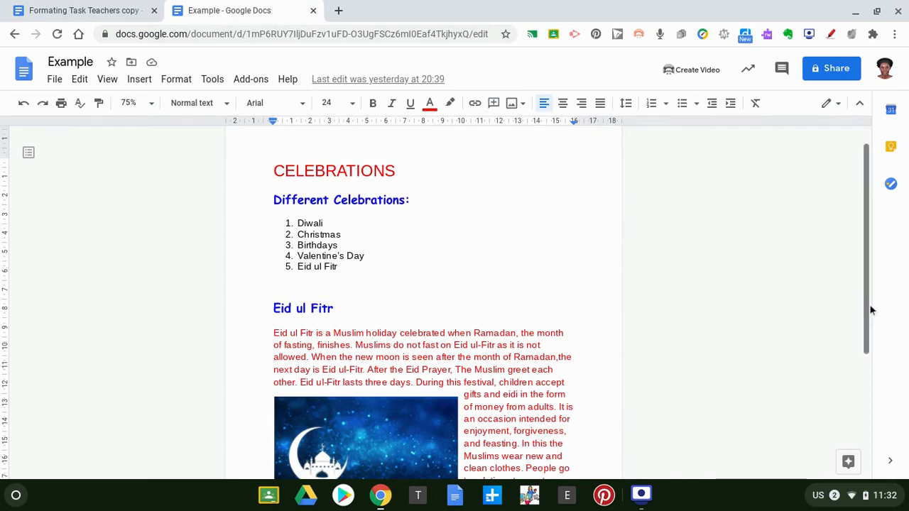
{"action": "left_click_drag", "start_coordinate": [866, 300], "coordinate": [875, 356]}
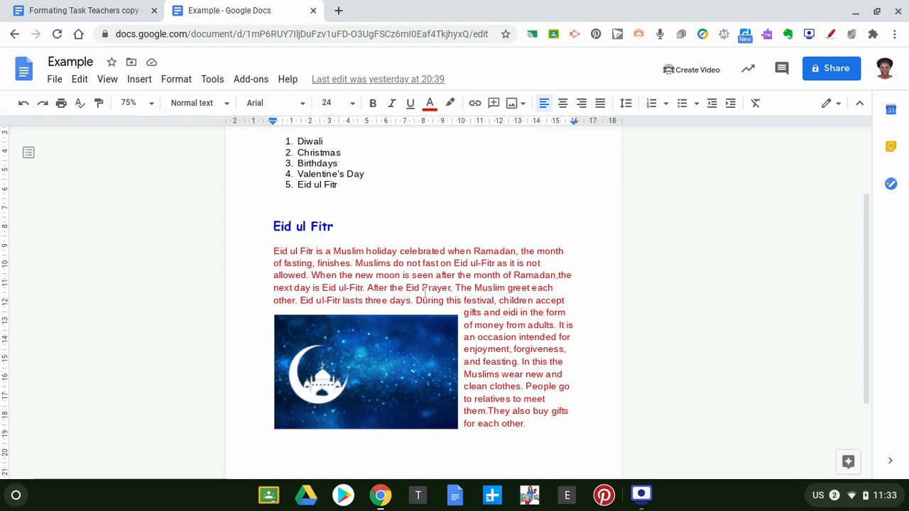
{"action": "left_click", "coordinate": [130, 12]}
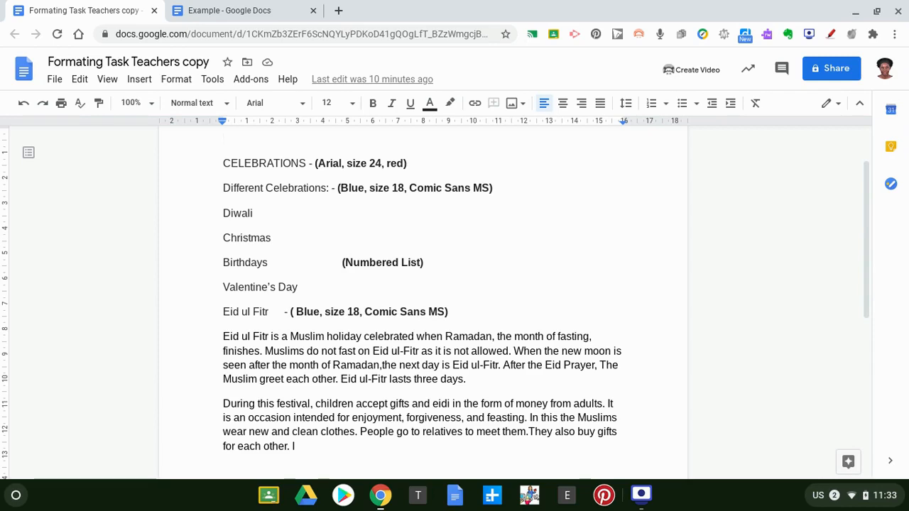
Make the CELEBRATIONS heading font size 24 and colour it red.
{"action": "left_click", "coordinate": [220, 164]}
{"action": "right_click", "coordinate": [222, 162]}
{"action": "key", "text": "Escape"}
{"action": "left_click_drag", "start_coordinate": [222, 163], "coordinate": [309, 163]}
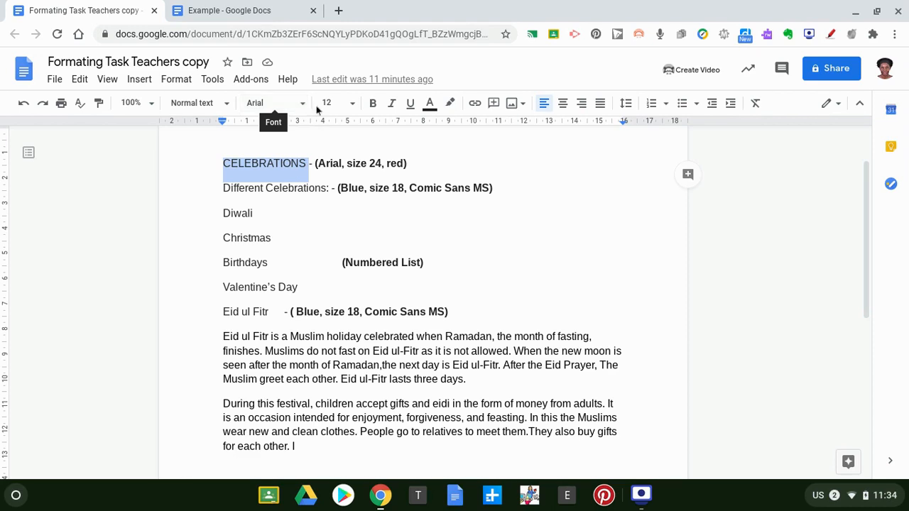
{"action": "left_click", "coordinate": [352, 104]}
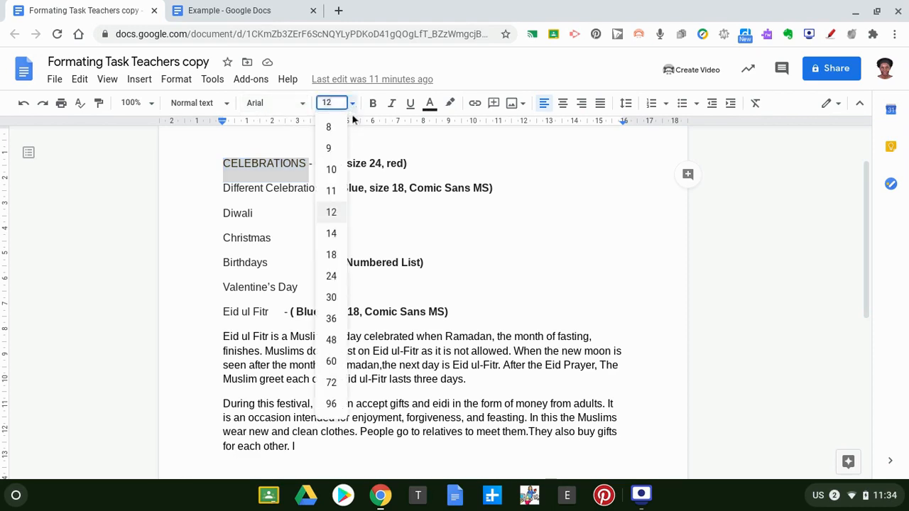
{"action": "left_click", "coordinate": [333, 277]}
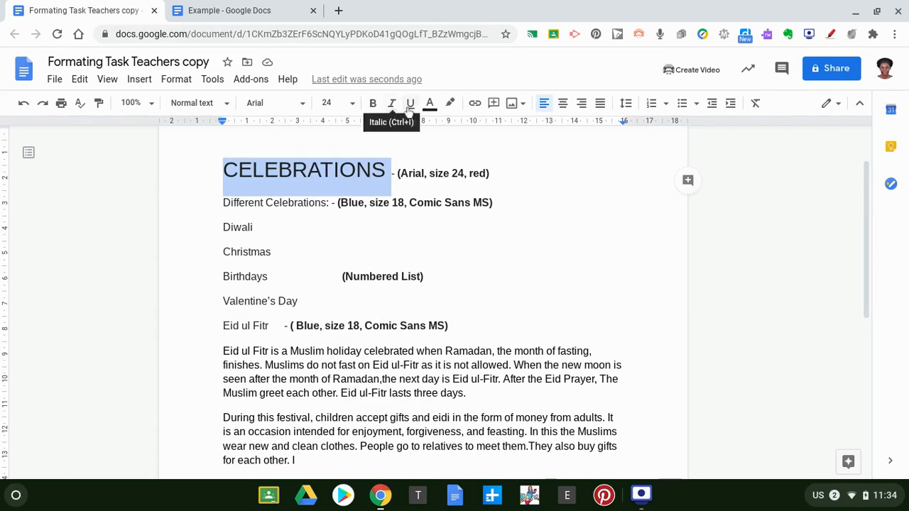
{"action": "left_click", "coordinate": [430, 105]}
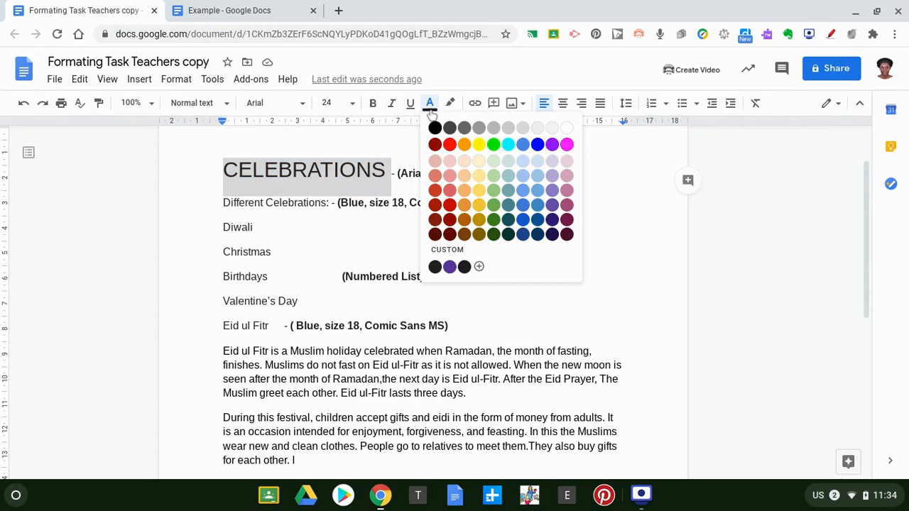
{"action": "left_click", "coordinate": [449, 145]}
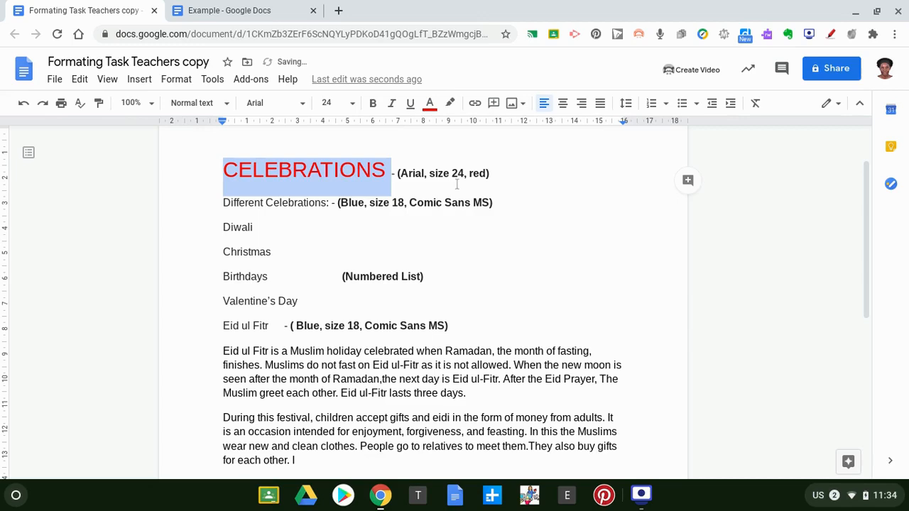
{"action": "left_click", "coordinate": [504, 236]}
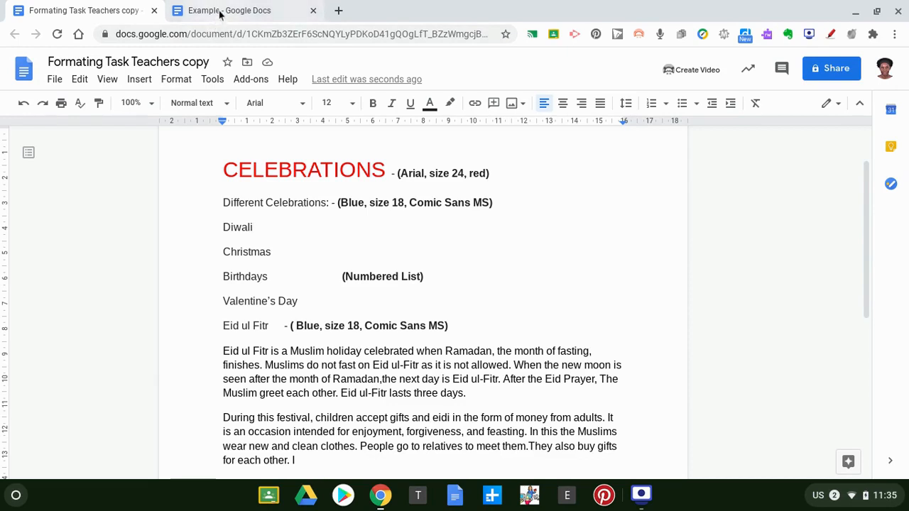
{"action": "left_click", "coordinate": [249, 14]}
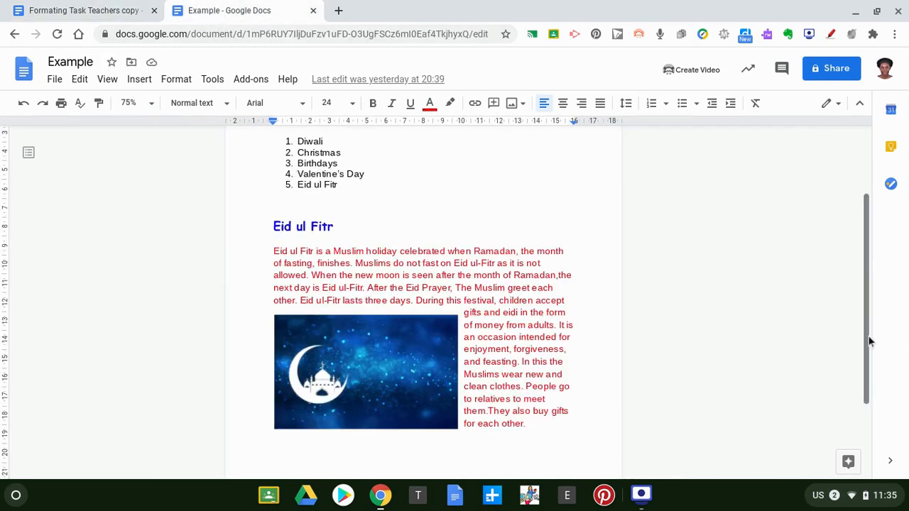
{"action": "left_click_drag", "start_coordinate": [869, 324], "coordinate": [857, 288]}
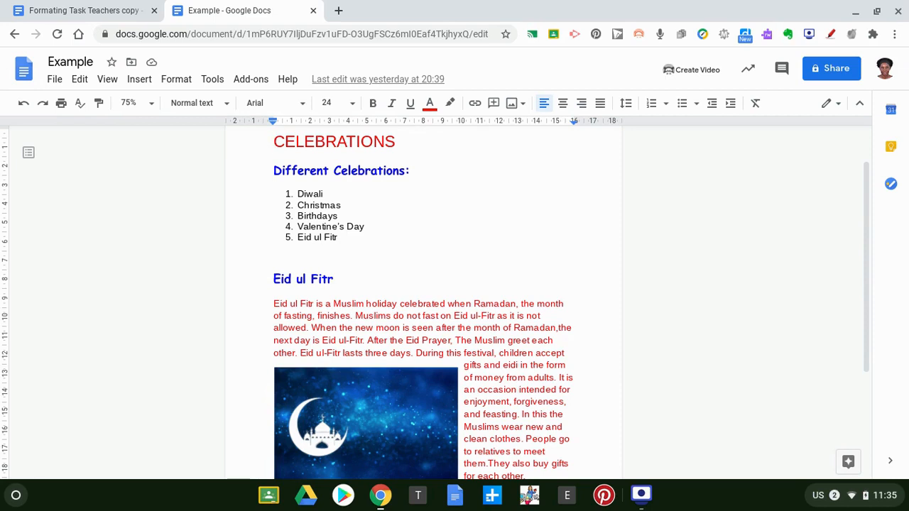
{"action": "left_click", "coordinate": [114, 12]}
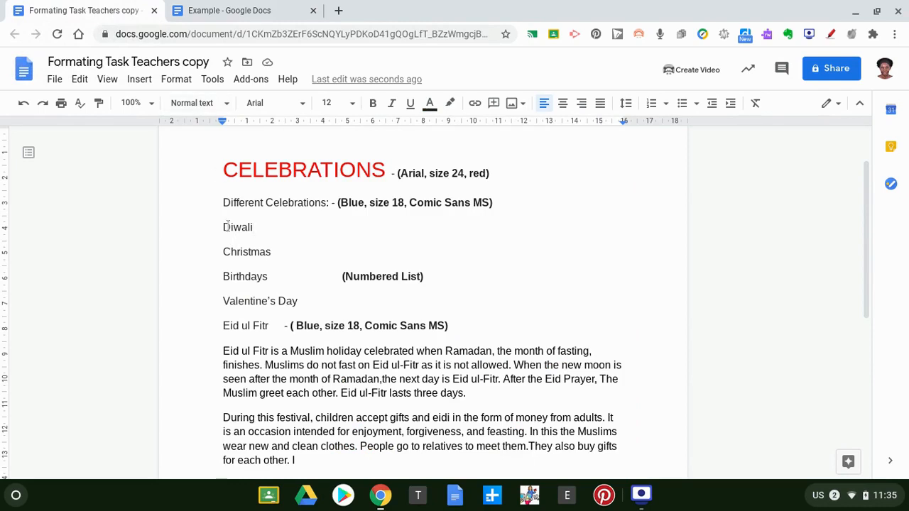
Turn the Diwali, Christmas, Birthdays, Valentine's Day and Eid ul Fitr lines into a numbered list.
{"action": "left_click_drag", "start_coordinate": [221, 227], "coordinate": [281, 303]}
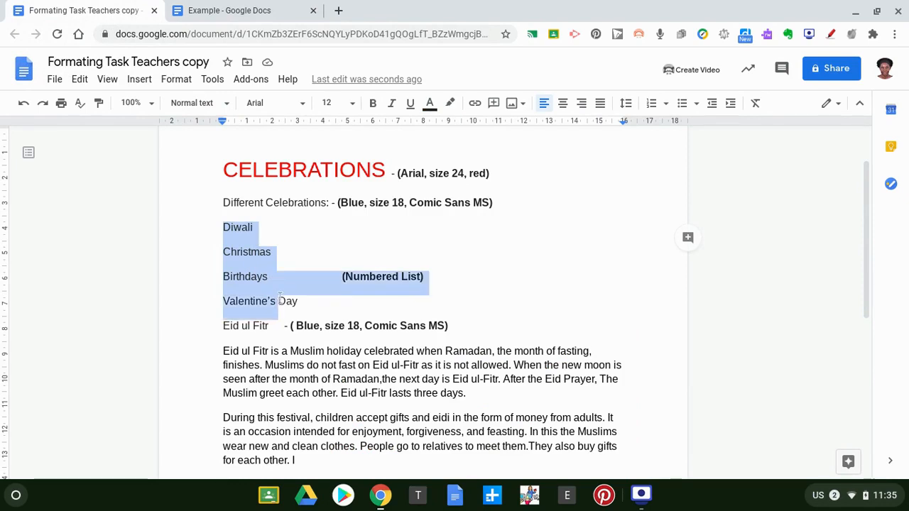
{"action": "left_click_drag", "start_coordinate": [276, 317], "coordinate": [276, 330]}
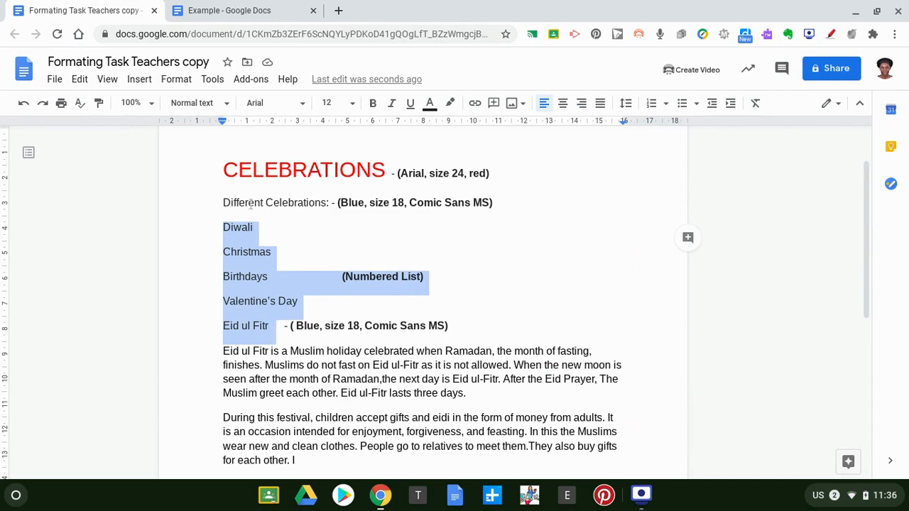
{"action": "left_click", "coordinate": [665, 105]}
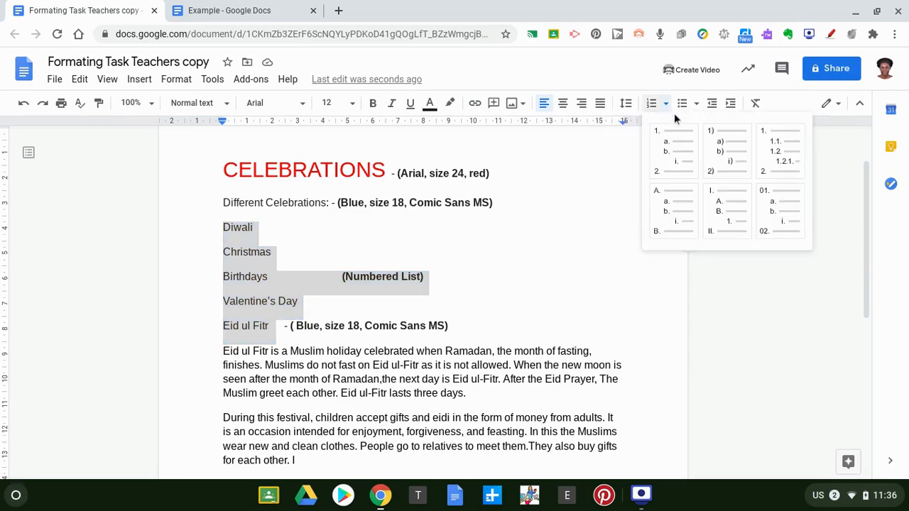
{"action": "left_click", "coordinate": [665, 105]}
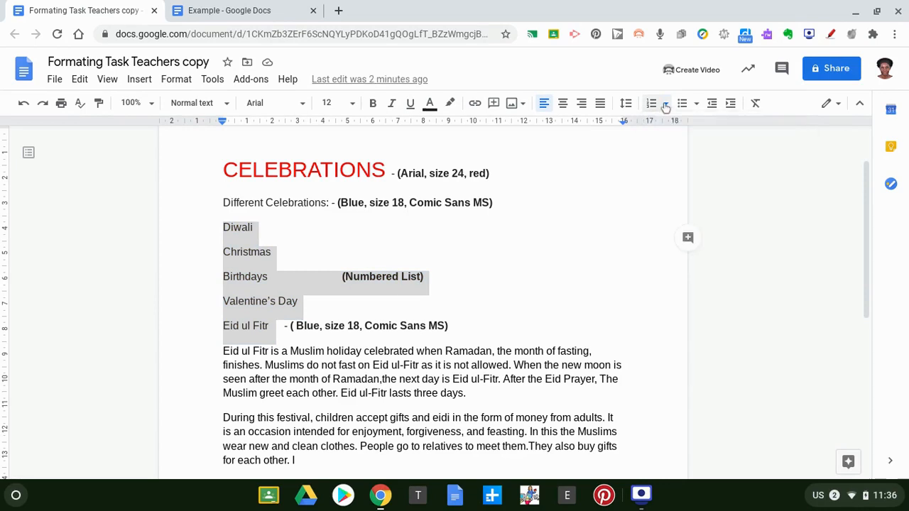
{"action": "left_click", "coordinate": [650, 104]}
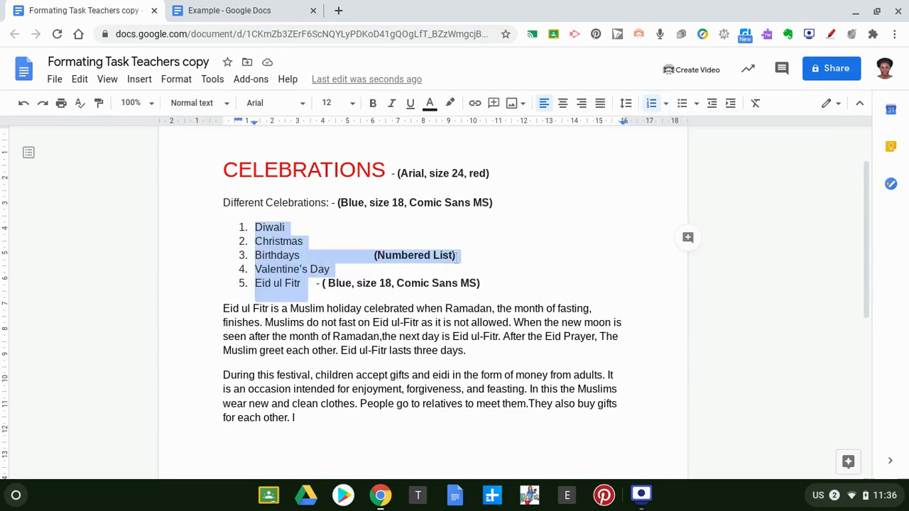
{"action": "left_click", "coordinate": [481, 254]}
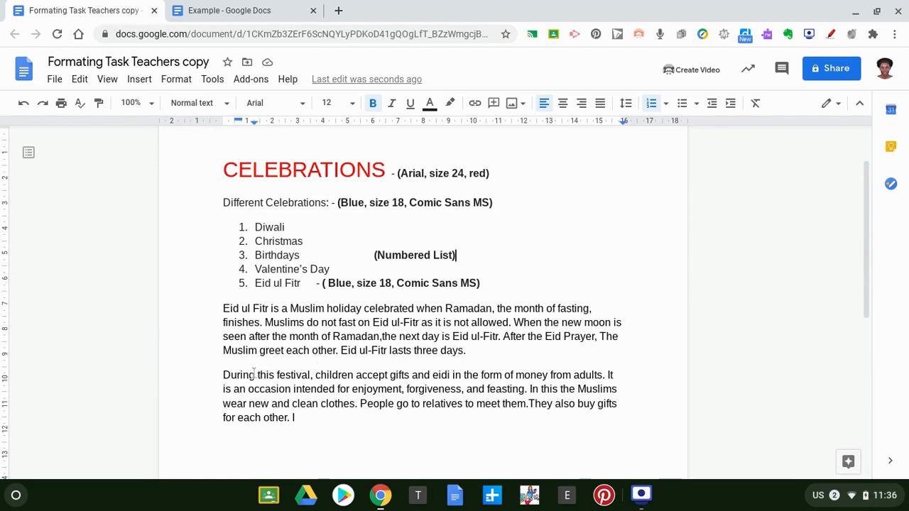
Remove the numbering from Eid ul Fitr so it stands below the four-item list.
{"action": "left_click", "coordinate": [469, 353]}
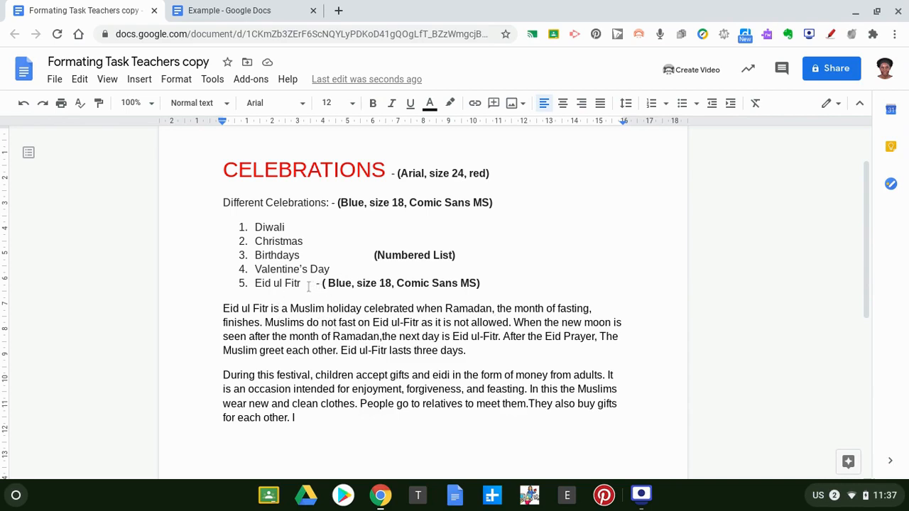
{"action": "left_click", "coordinate": [252, 281]}
{"action": "key", "text": "BackSpace"}
{"action": "key", "text": "Return"}
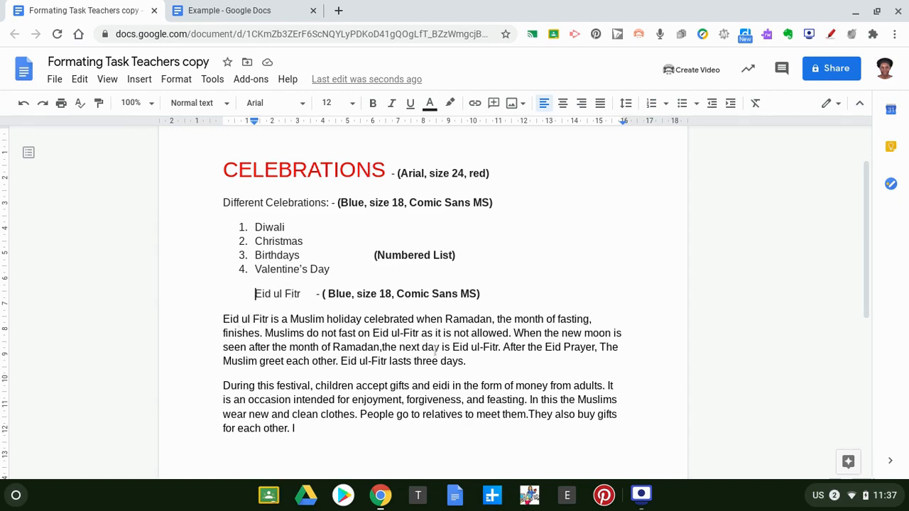
{"action": "left_click", "coordinate": [469, 361]}
Search the web for 'Eid ul Fitr' images and insert the crescent-moon mosque picture.
{"action": "left_click", "coordinate": [350, 130]}
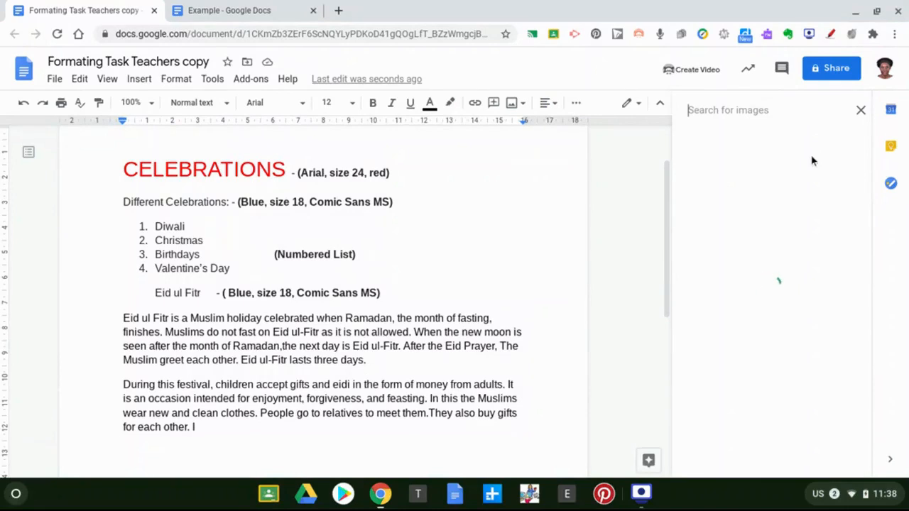
{"action": "left_click", "coordinate": [724, 113]}
{"action": "type", "text": "Eid ul Fitr"}
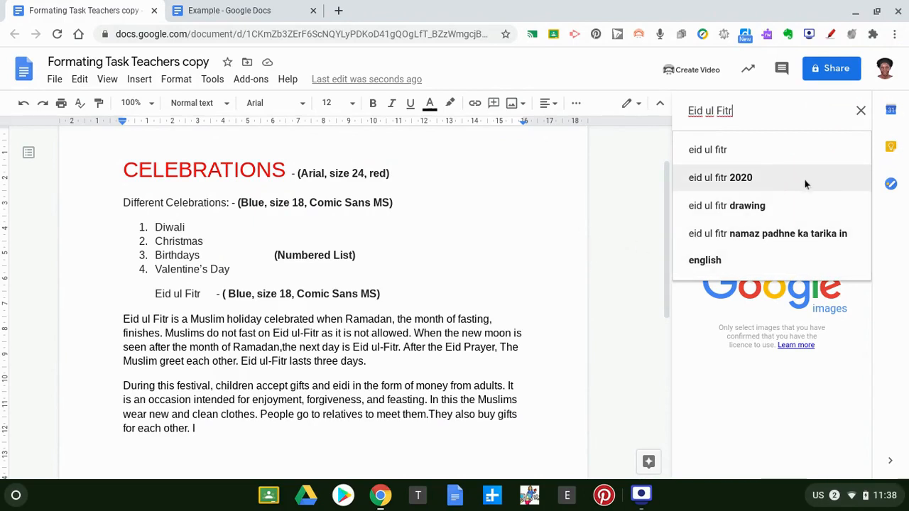
{"action": "key", "text": "Return"}
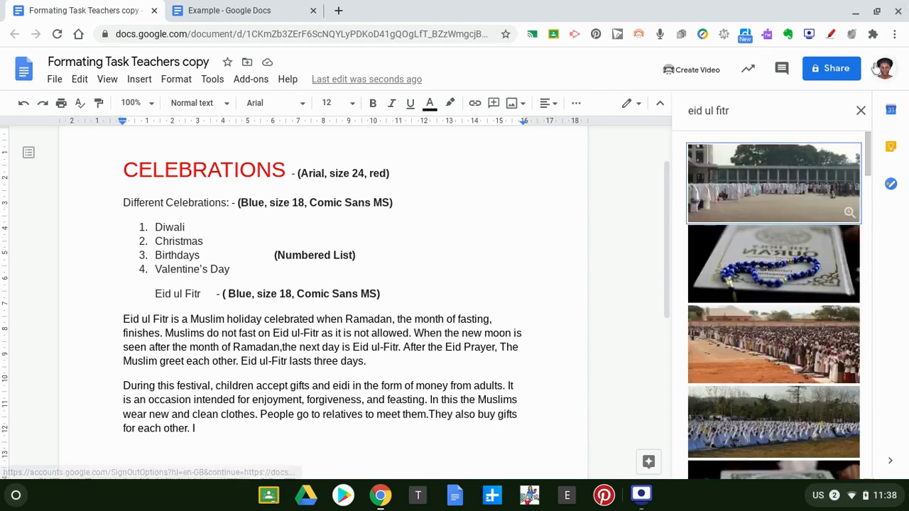
{"action": "left_click_drag", "start_coordinate": [869, 145], "coordinate": [897, 252]}
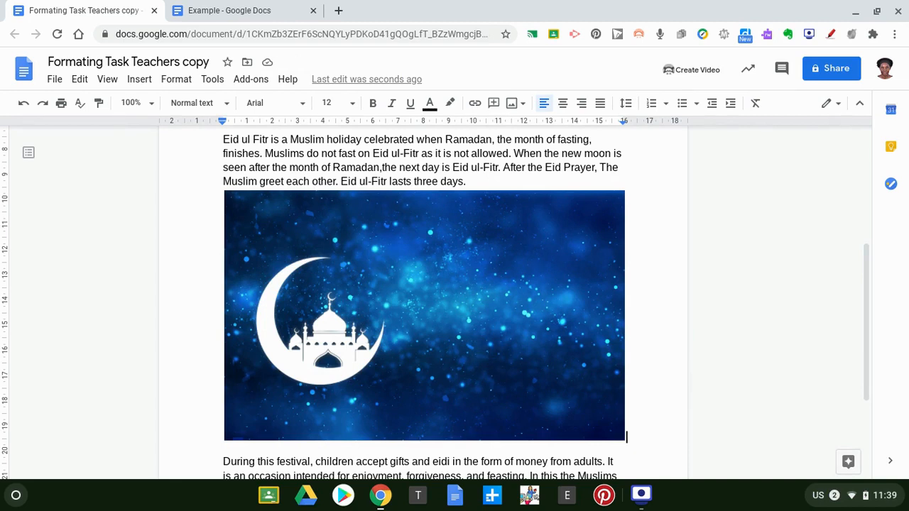
Shrink the crescent-moon image to about half its width by dragging its corner handle.
{"action": "left_click", "coordinate": [489, 363]}
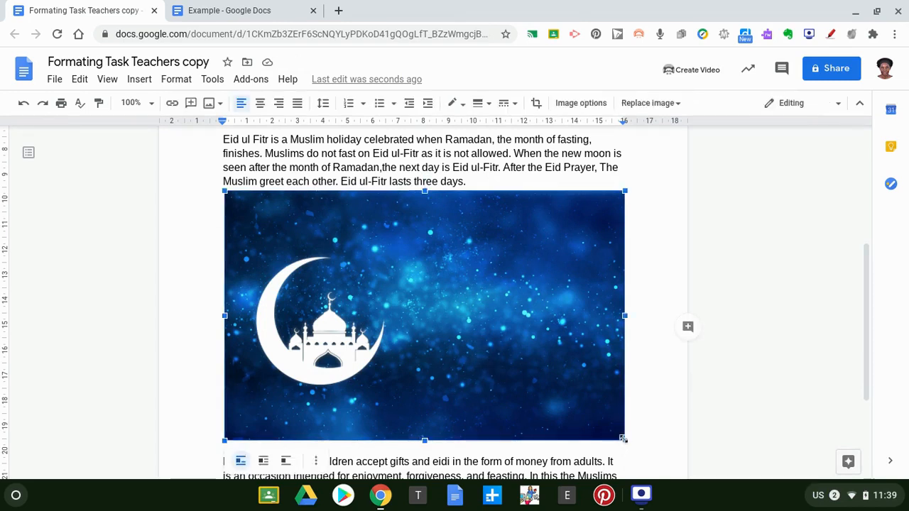
{"action": "left_click_drag", "start_coordinate": [622, 439], "coordinate": [445, 319]}
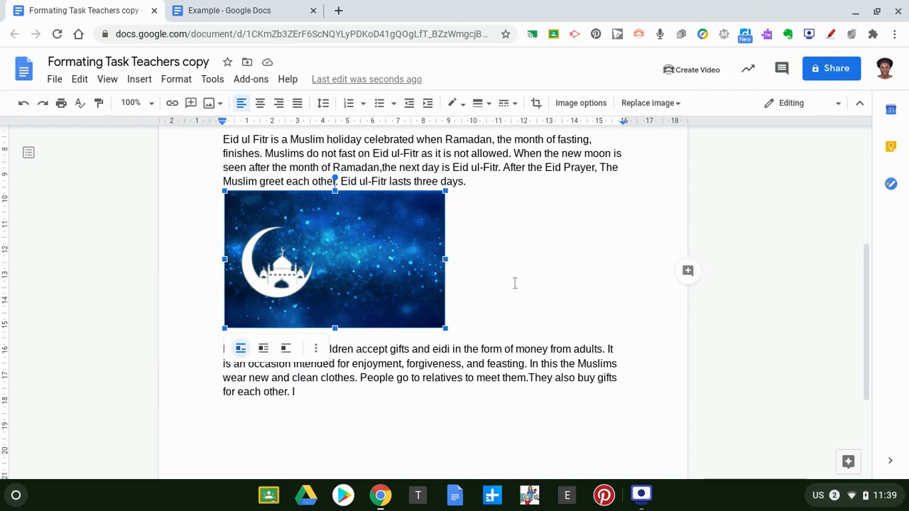
{"action": "left_click", "coordinate": [452, 277]}
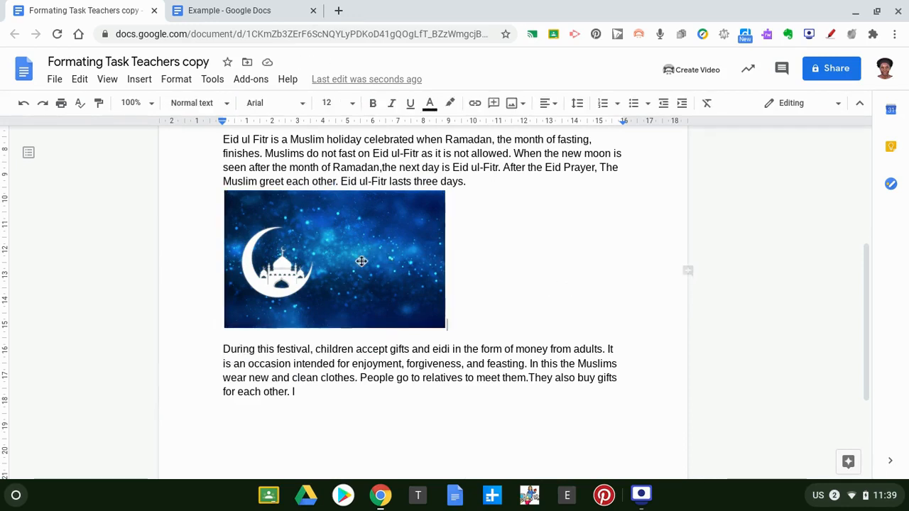
{"action": "left_click", "coordinate": [360, 262]}
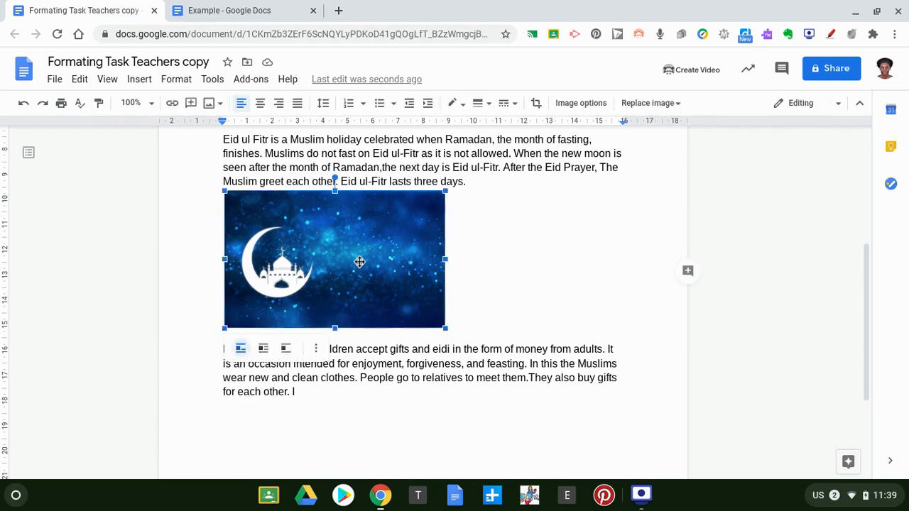
Set the Eid image to Wrap text and nudge it slightly higher beside the paragraphs.
{"action": "left_click", "coordinate": [263, 348]}
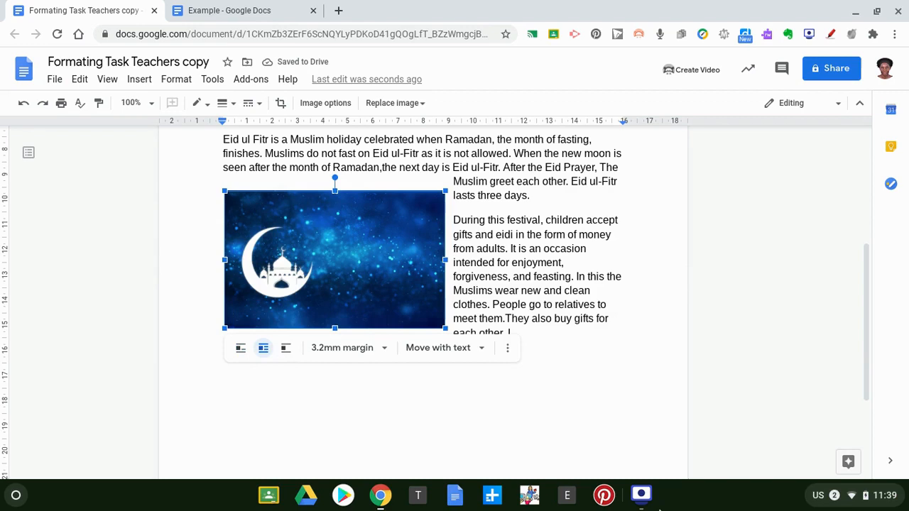
{"action": "left_click", "coordinate": [602, 402]}
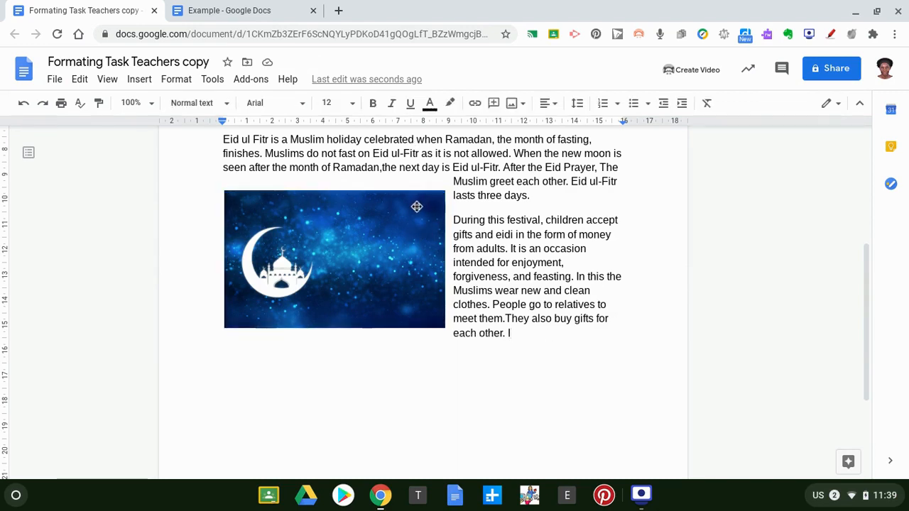
{"action": "left_click_drag", "start_coordinate": [417, 204], "coordinate": [416, 196]}
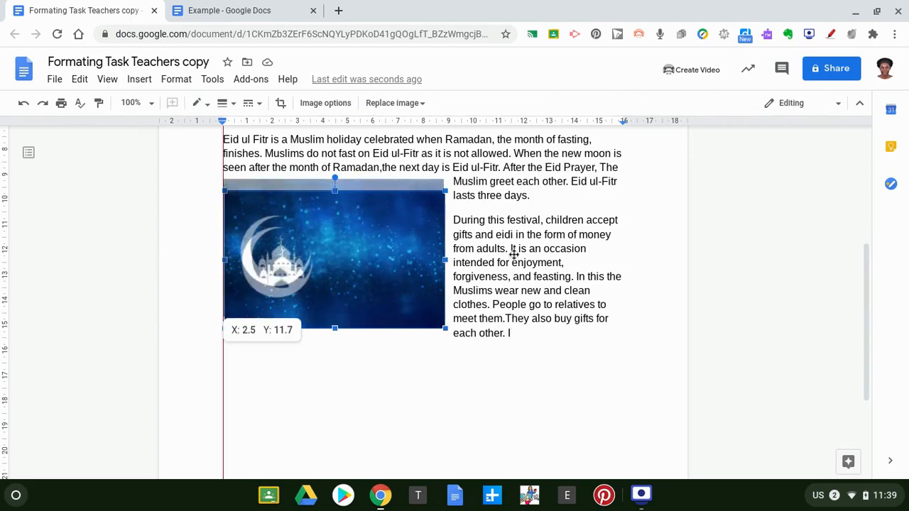
{"action": "left_click_drag", "start_coordinate": [618, 254], "coordinate": [622, 254]}
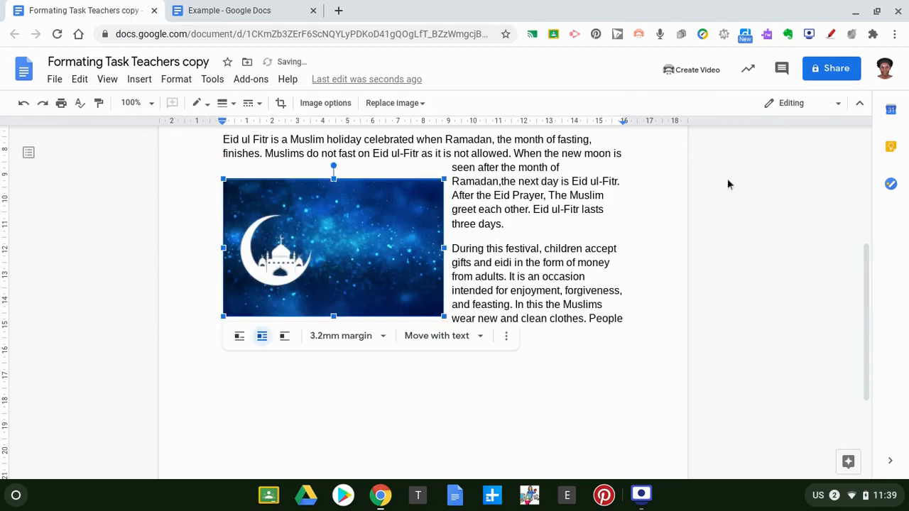
{"action": "scroll", "coordinate": [872, 271], "scroll_direction": "down", "scroll_amount": 1}
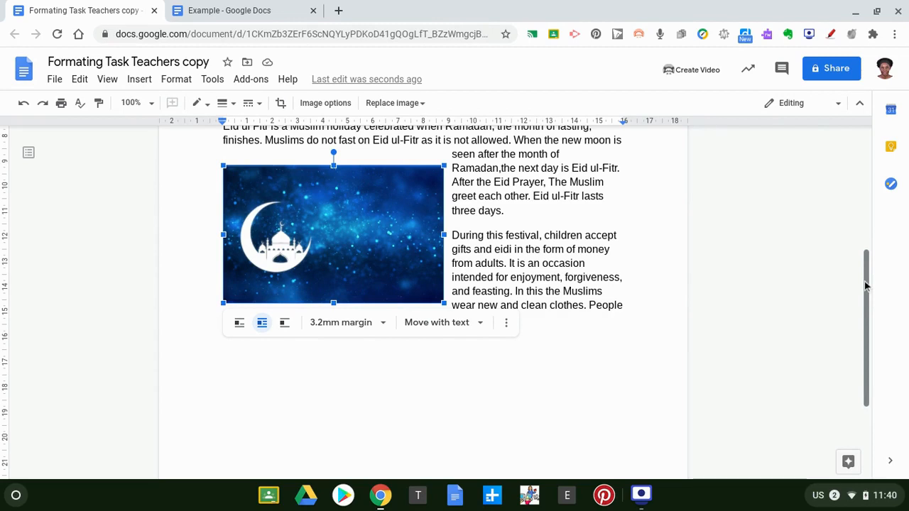
{"action": "left_click_drag", "start_coordinate": [865, 285], "coordinate": [853, 117]}
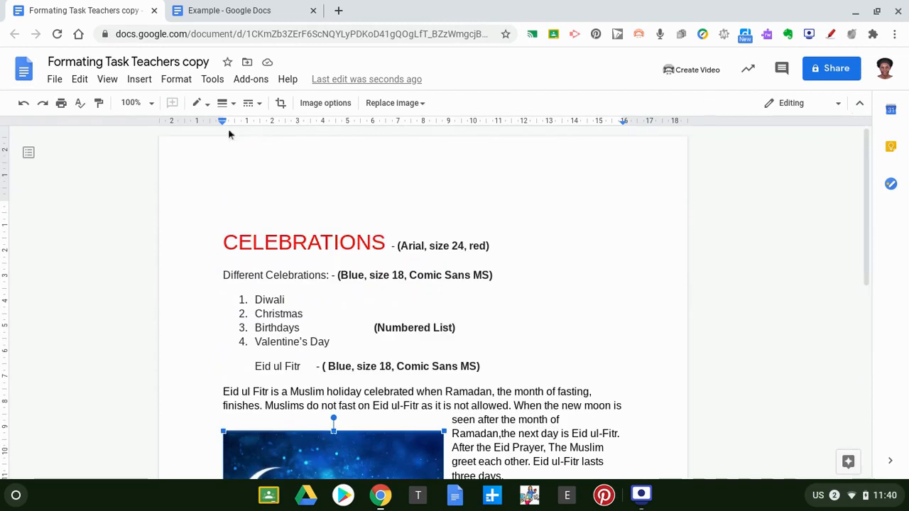
{"action": "left_click", "coordinate": [228, 13]}
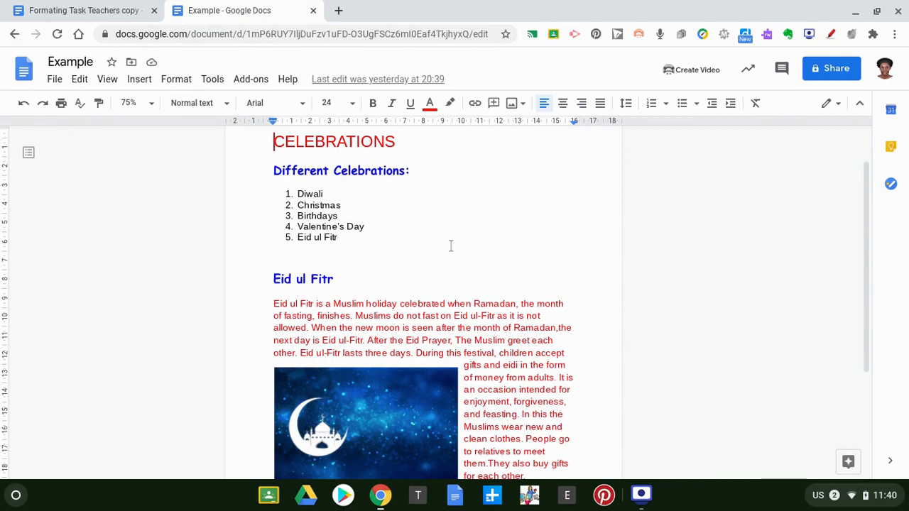
{"action": "left_click", "coordinate": [129, 10]}
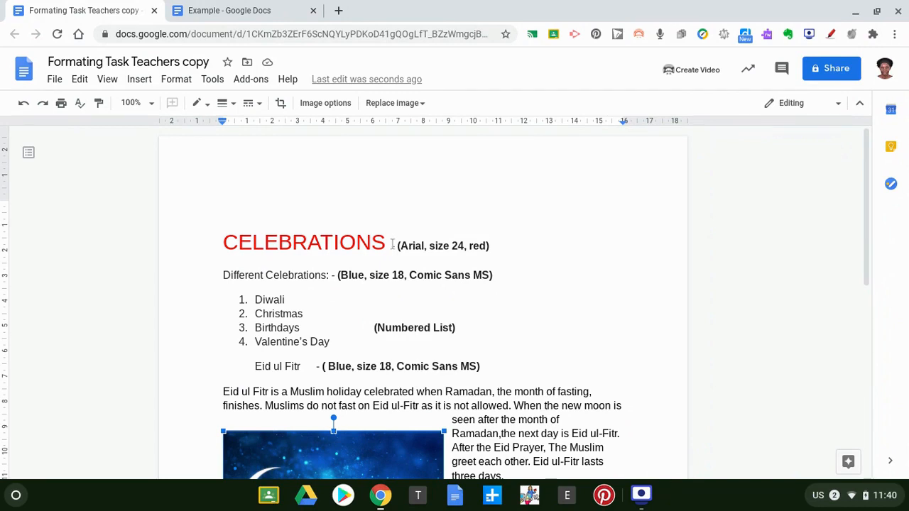
{"action": "left_click_drag", "start_coordinate": [392, 244], "coordinate": [498, 248]}
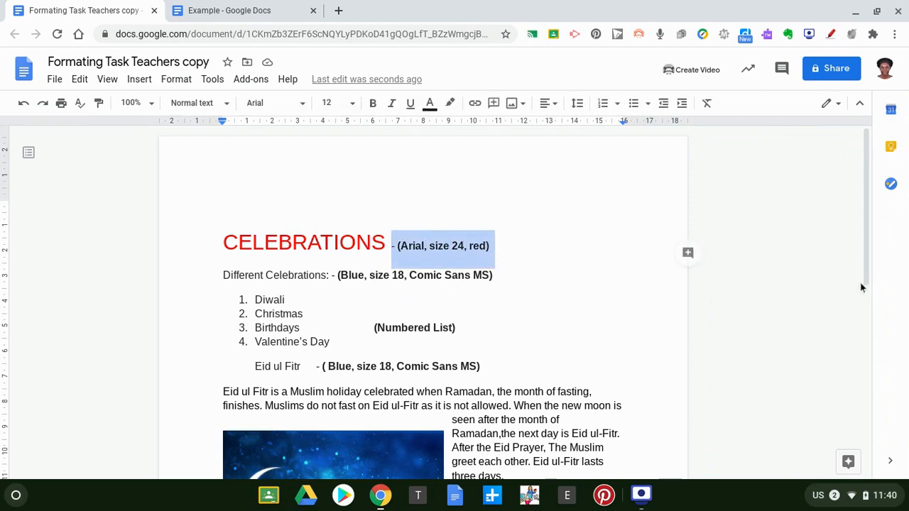